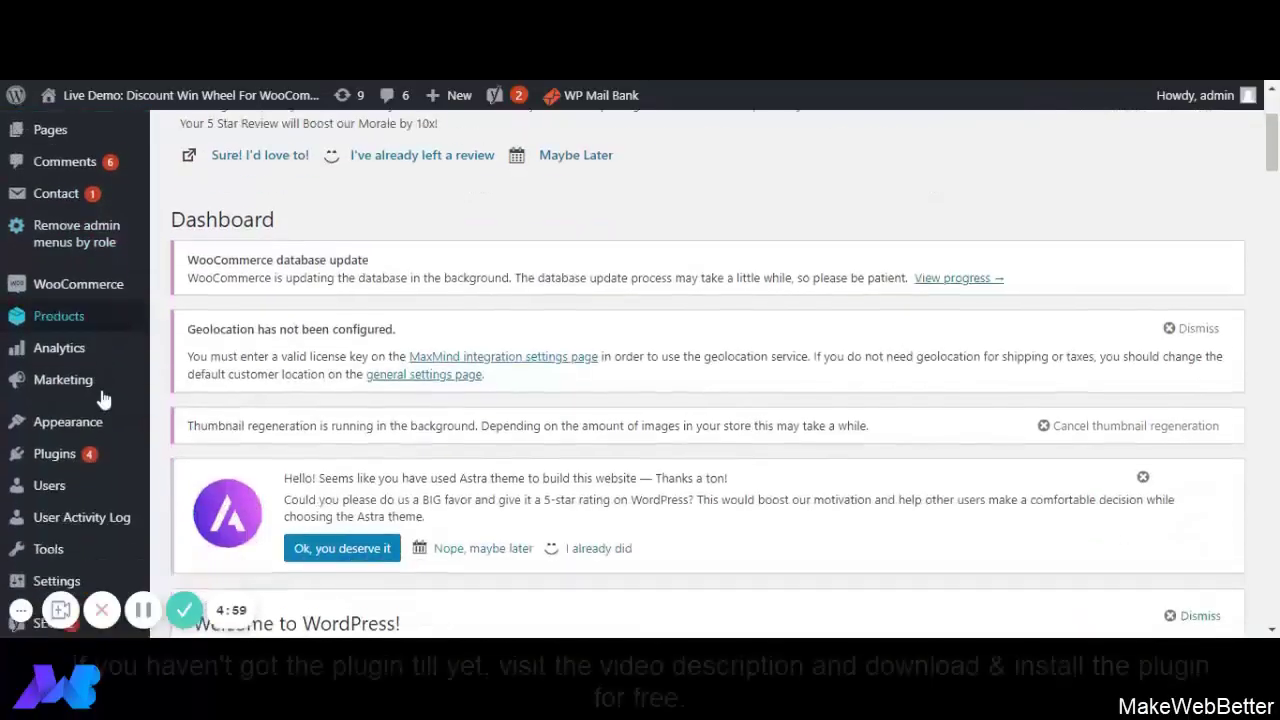
- Go to Installed Plugins and open the Discount Win-Wheel For WooCommerce settings
scroll(100, 400, down, 1)
mouse_move(95, 457)
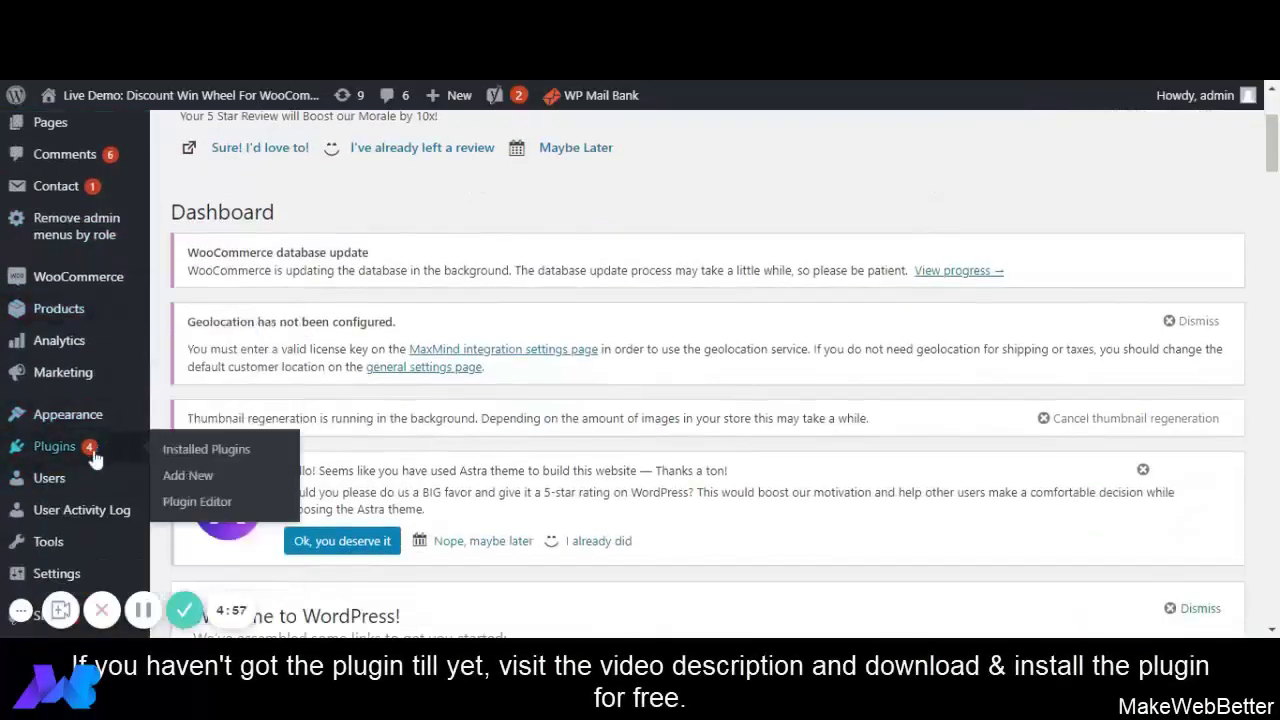
click(203, 449)
scroll(320, 470, down, 6)
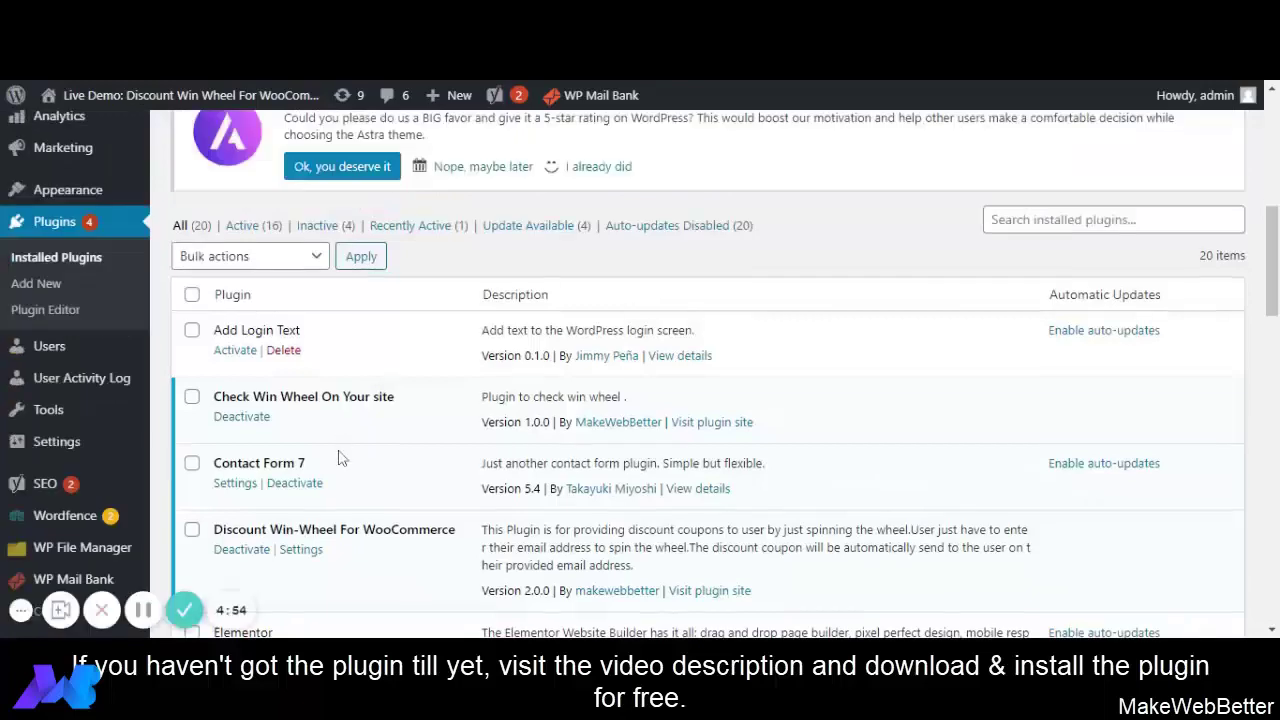
click(310, 562)
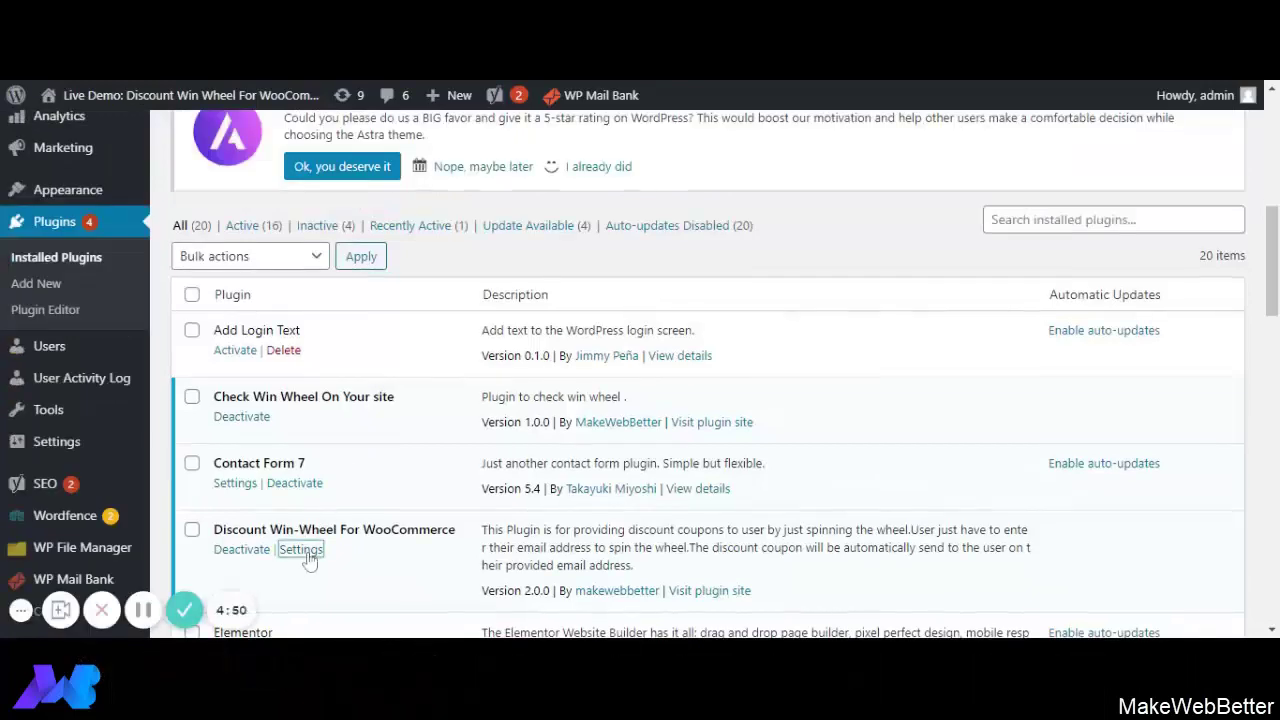
scroll(432, 510, down, 3)
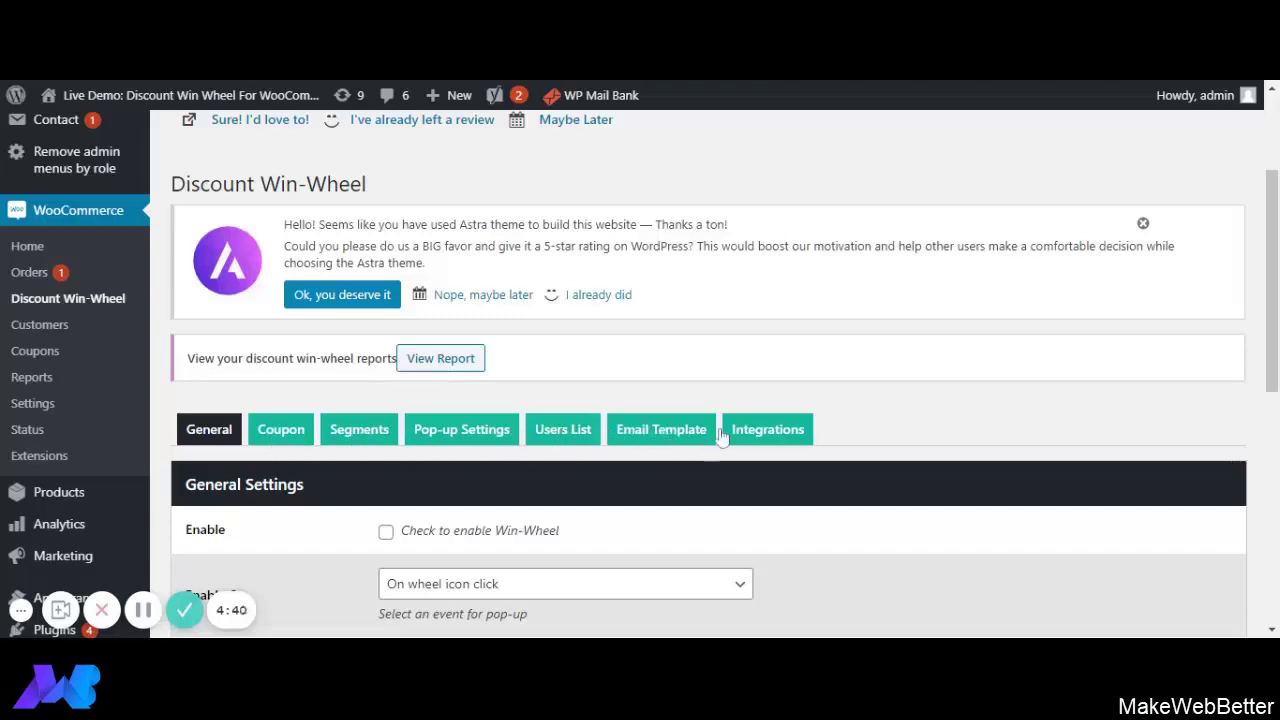
- Tick 'Check to enable Win-Wheel' on the General Settings tab
scroll(320, 508, down, 2)
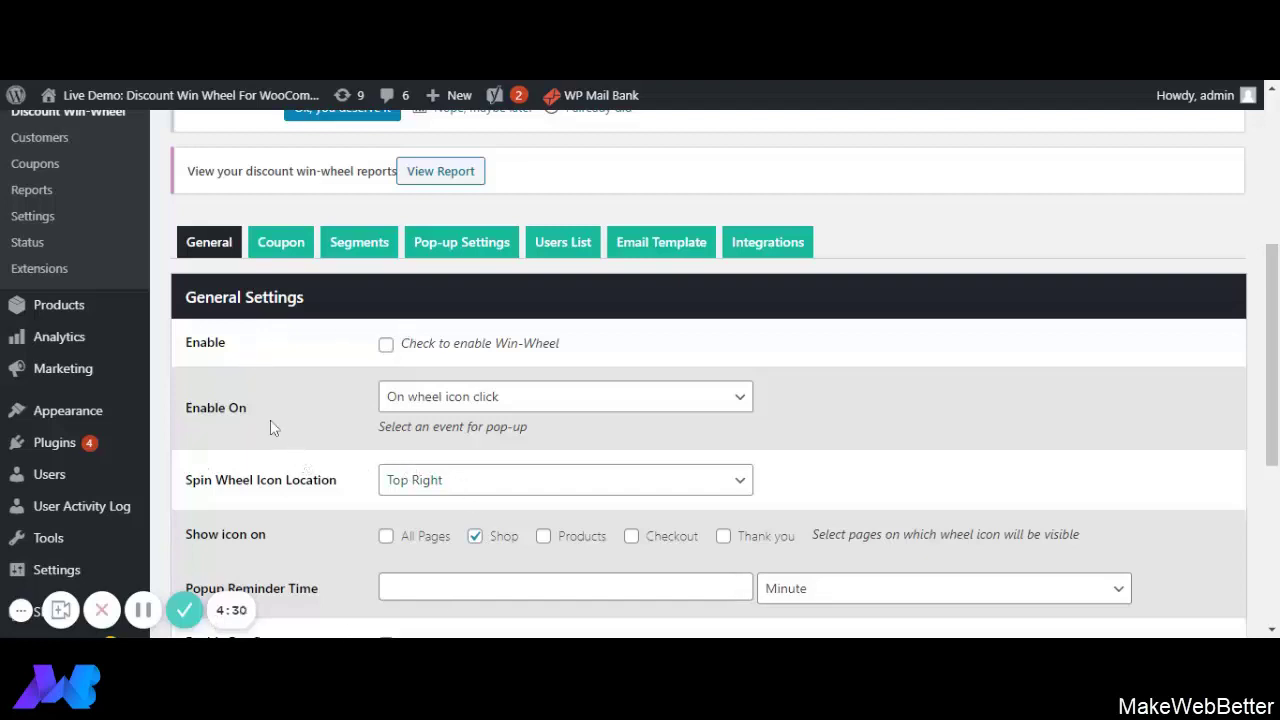
click(387, 345)
scroll(375, 343, down, 1)
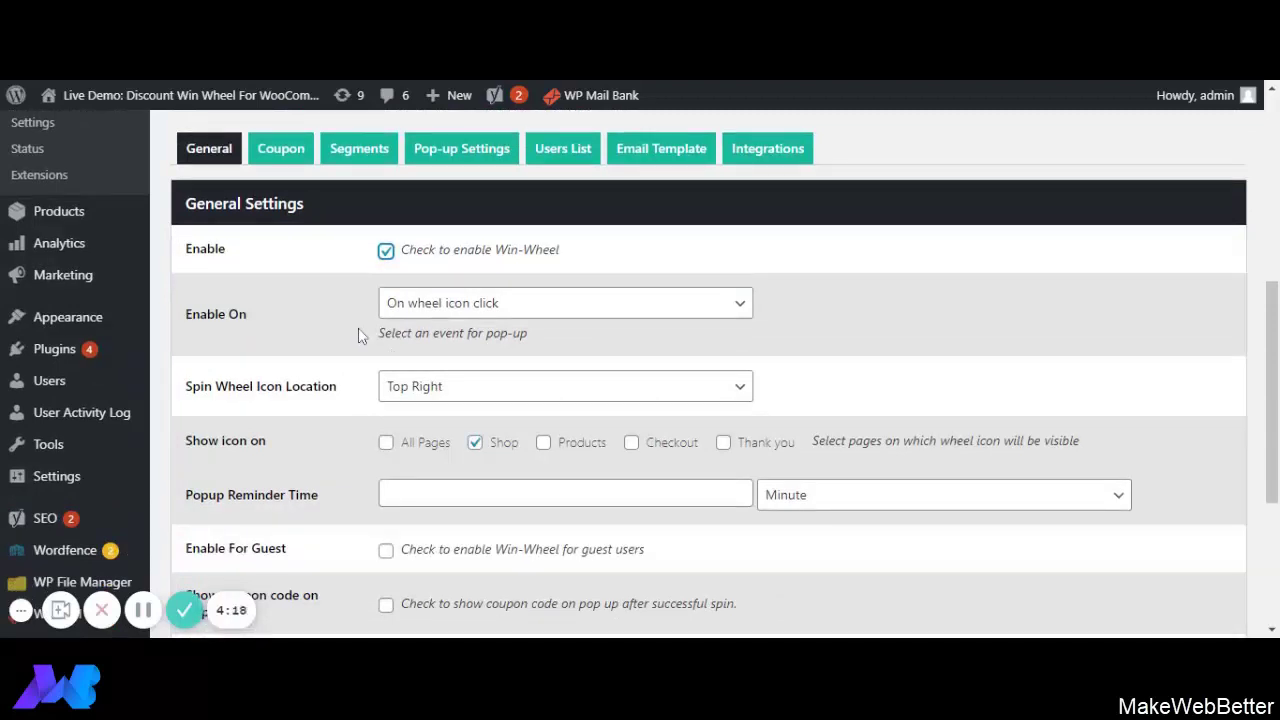
click(476, 312)
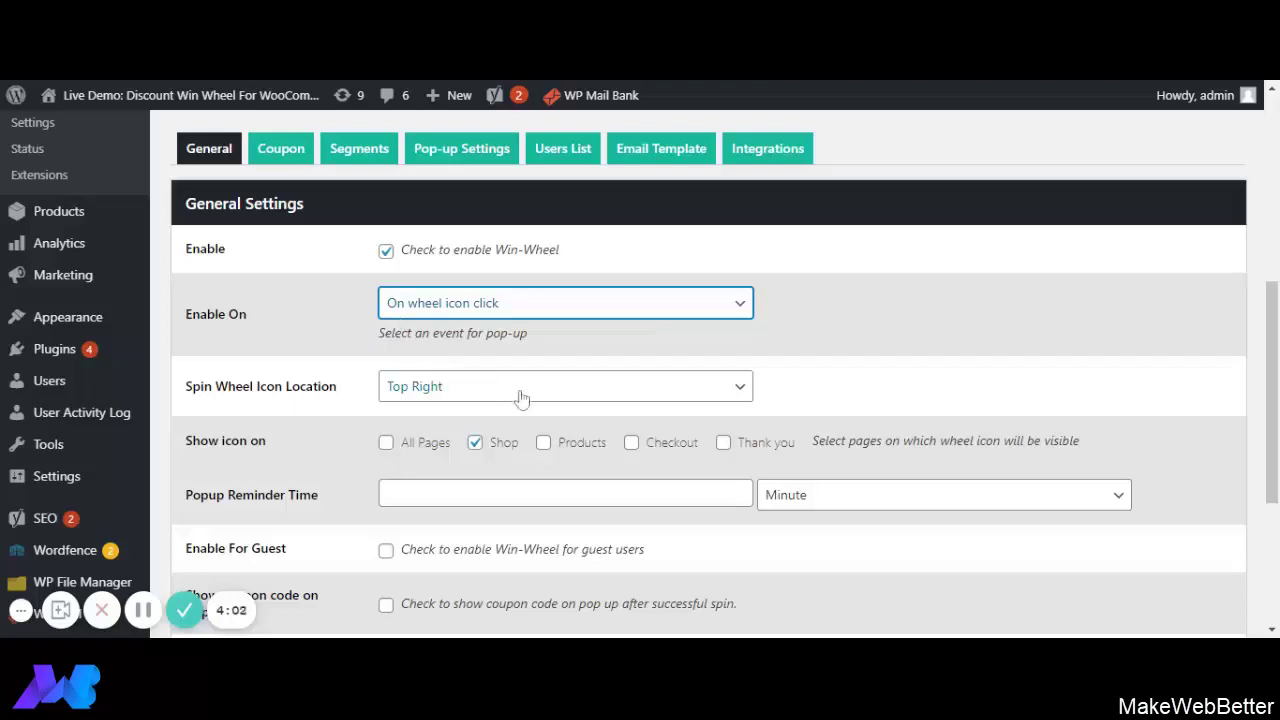
click(452, 398)
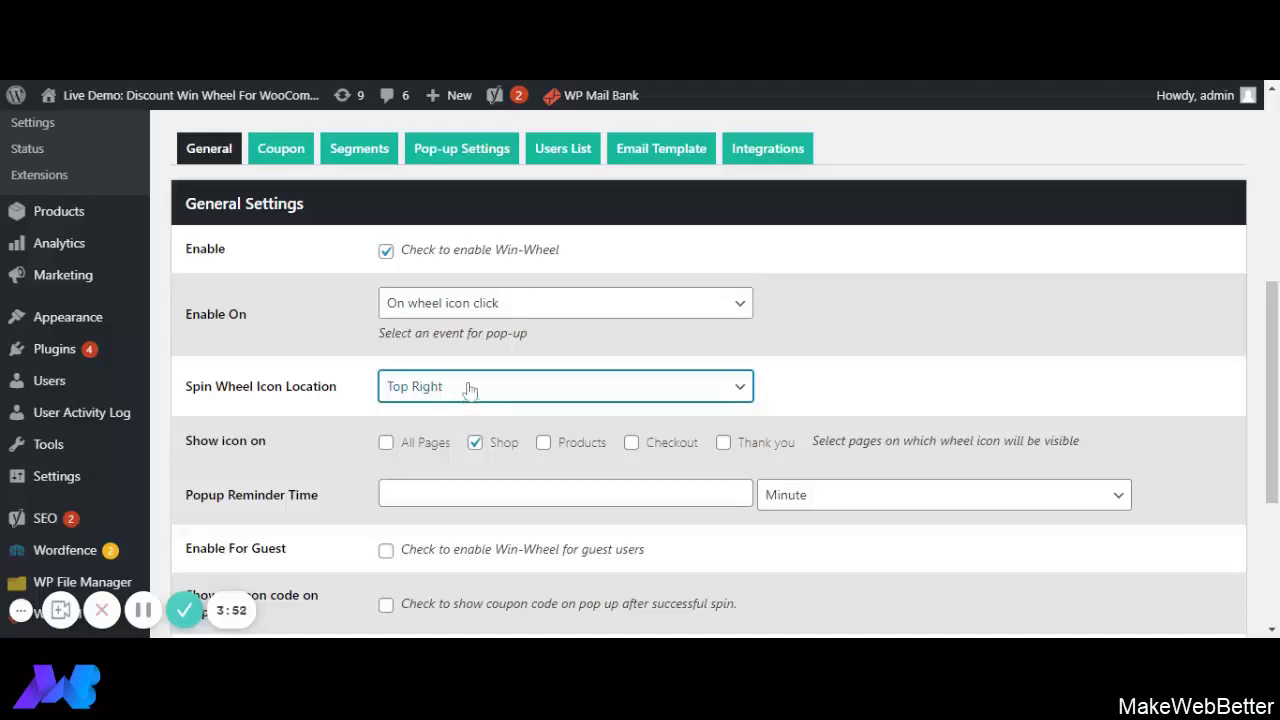
scroll(470, 390, down, 1)
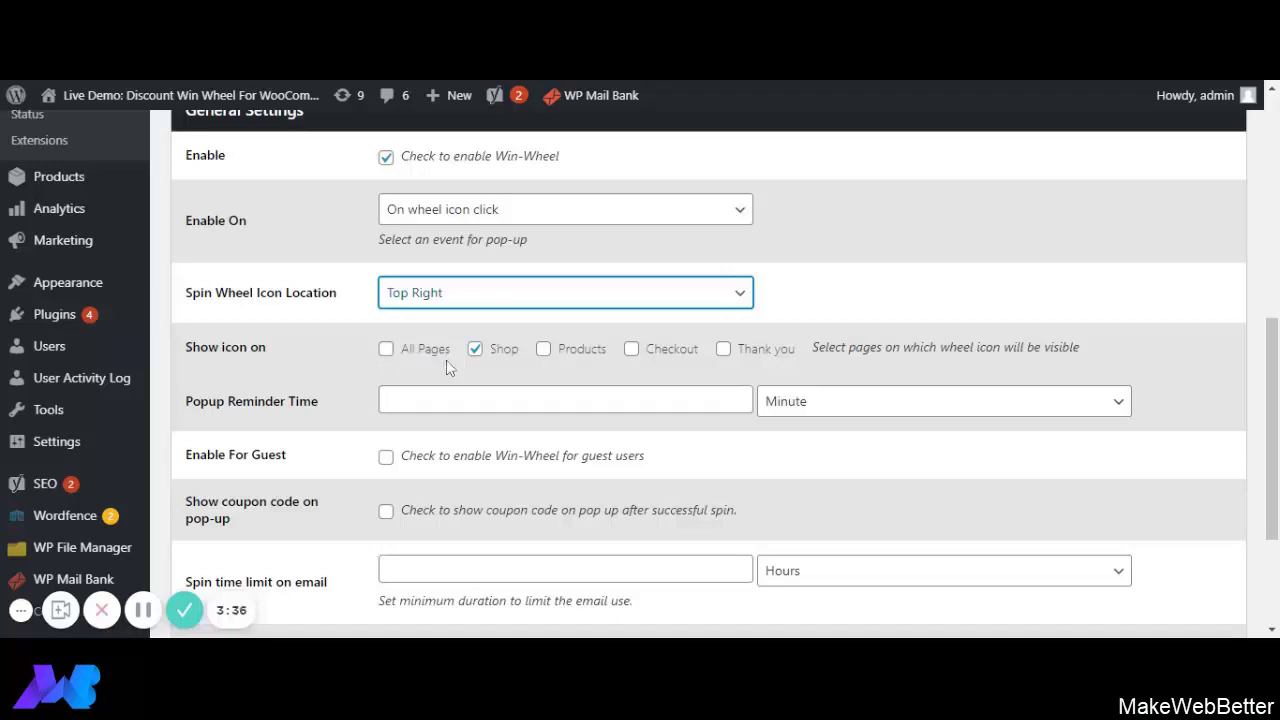
click(476, 351)
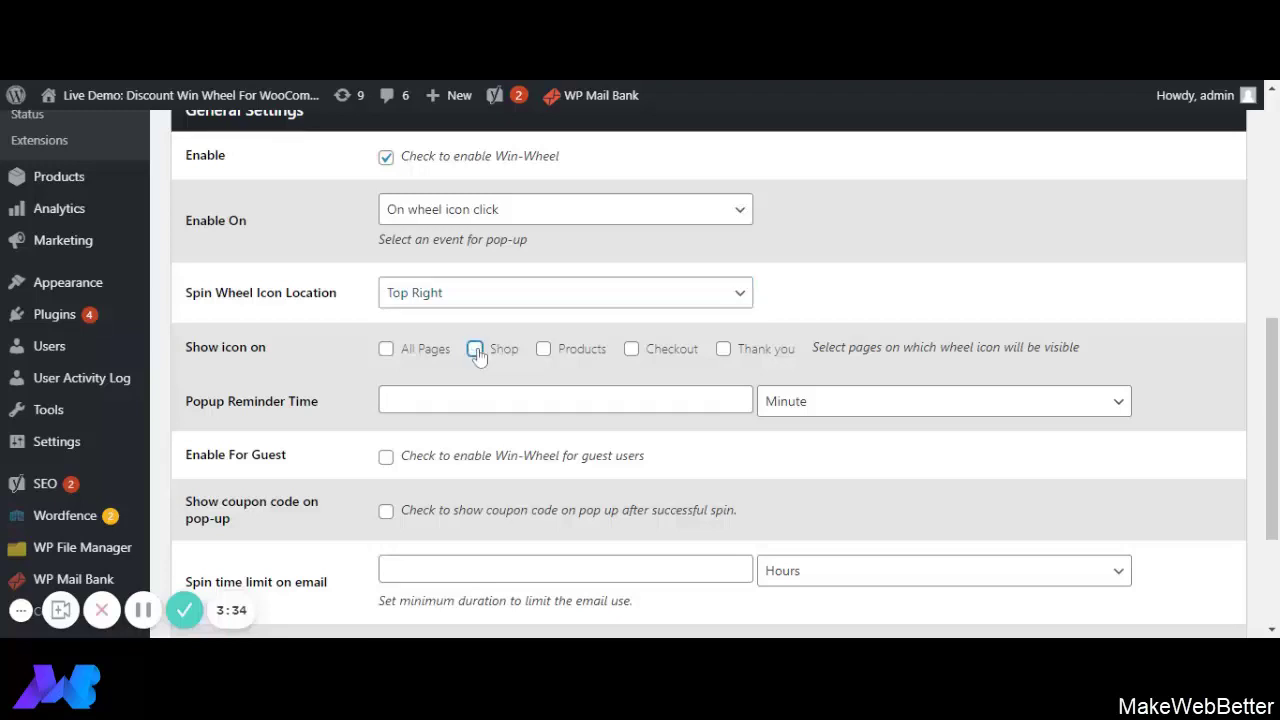
click(476, 351)
scroll(370, 325, down, 1)
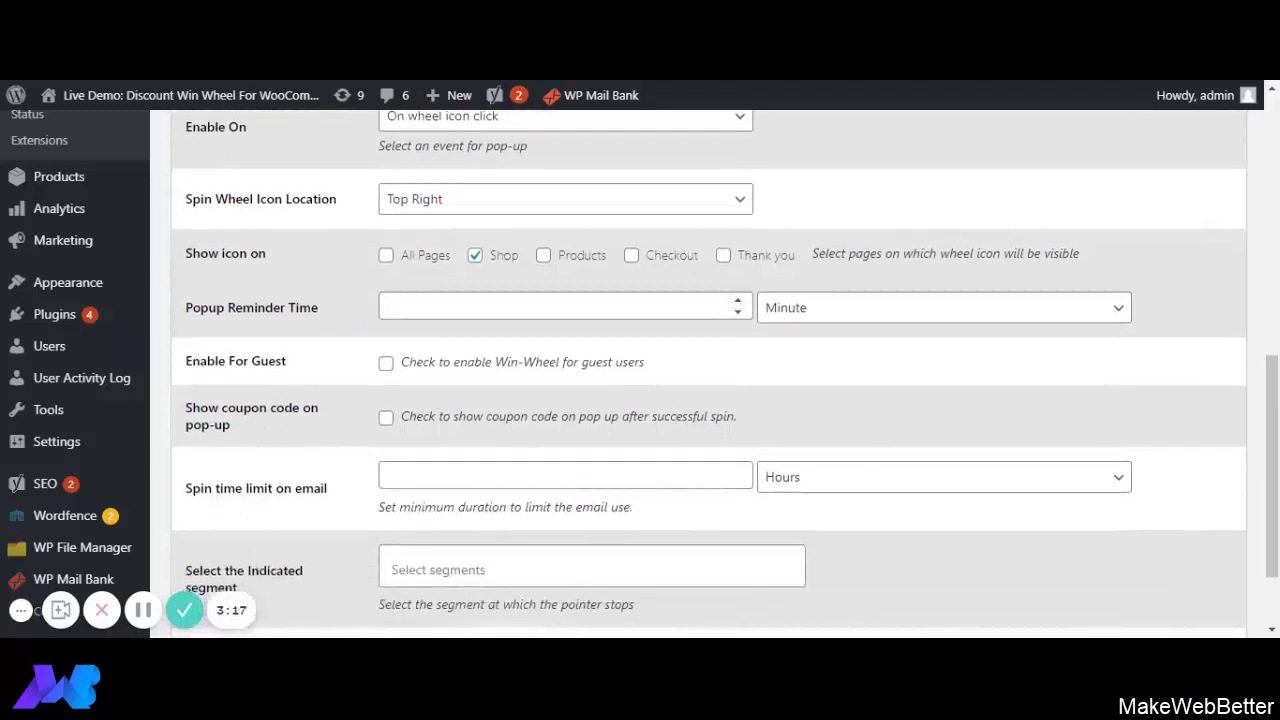
- Tick Enable For Guest and Show coupon code on pop-up, then select the Spin time limit on email field
click(388, 364)
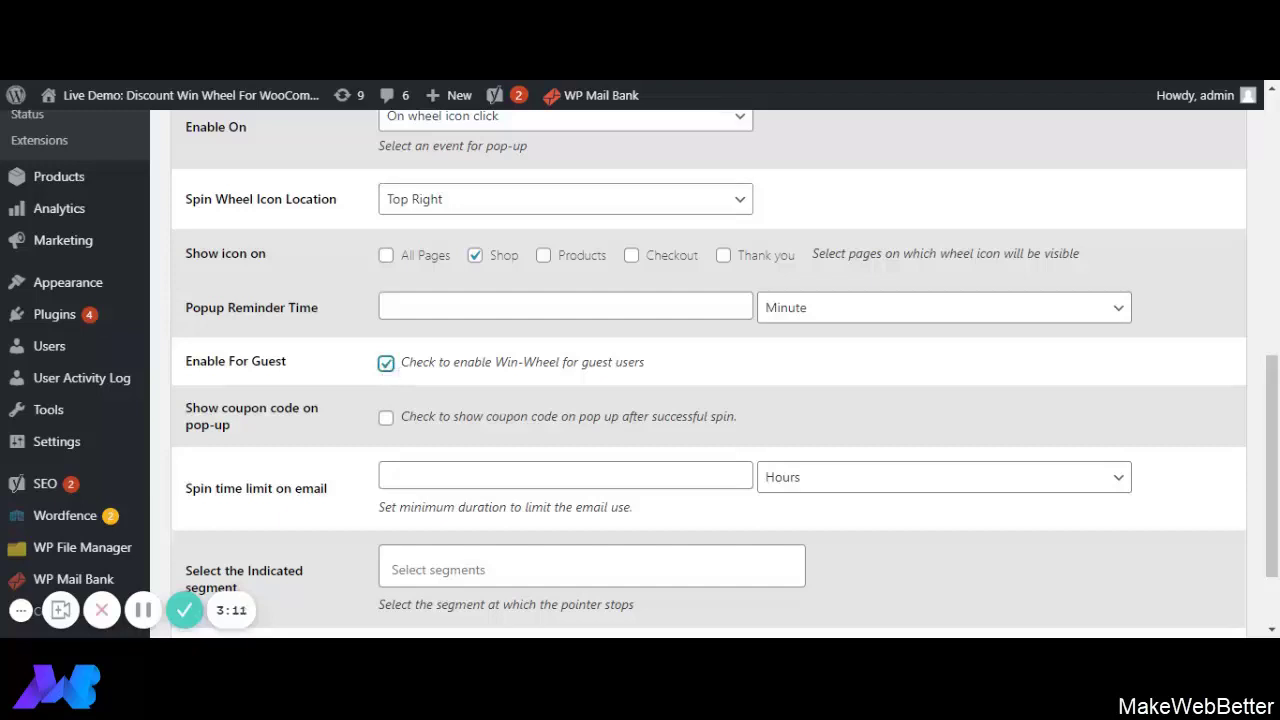
scroll(405, 370, down, 1)
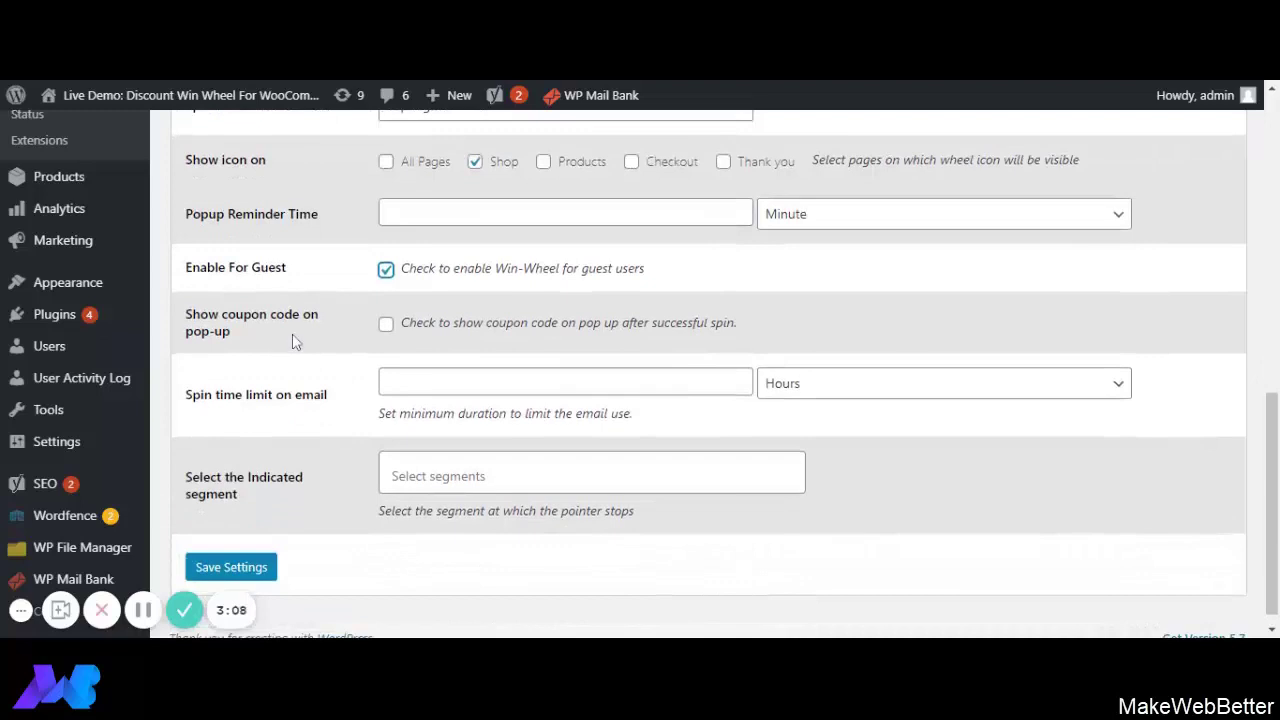
click(386, 325)
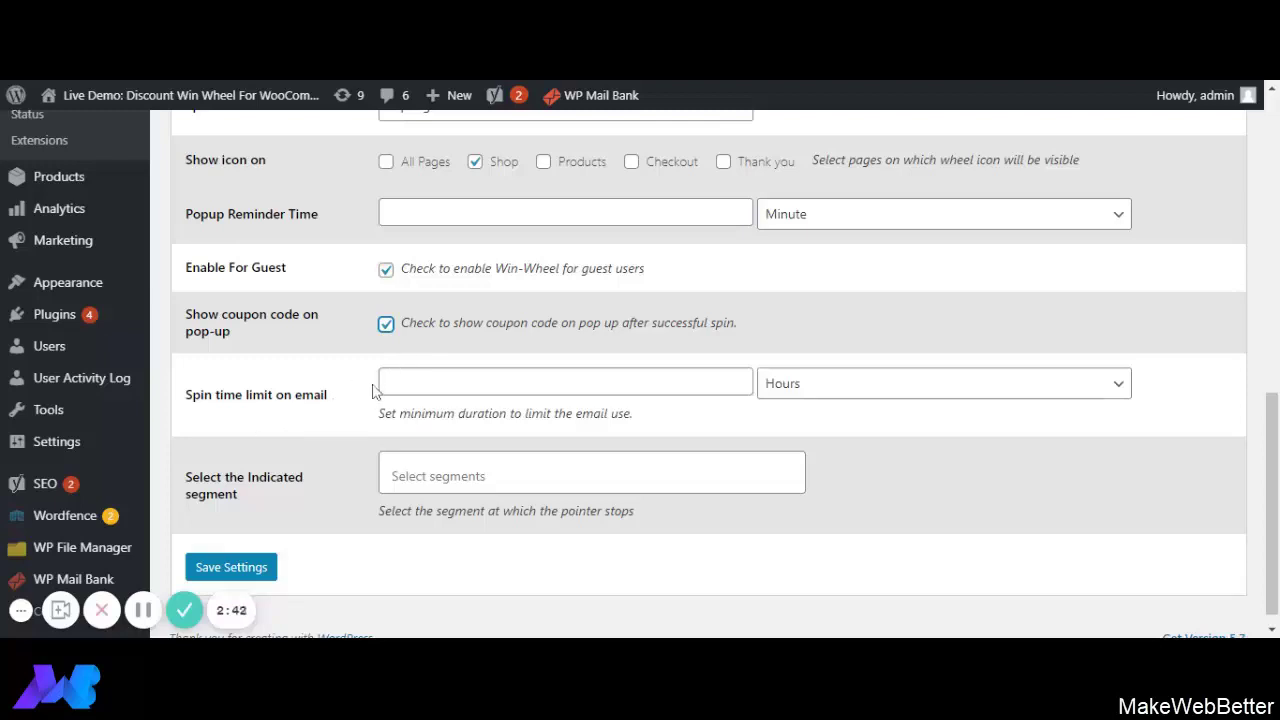
click(450, 383)
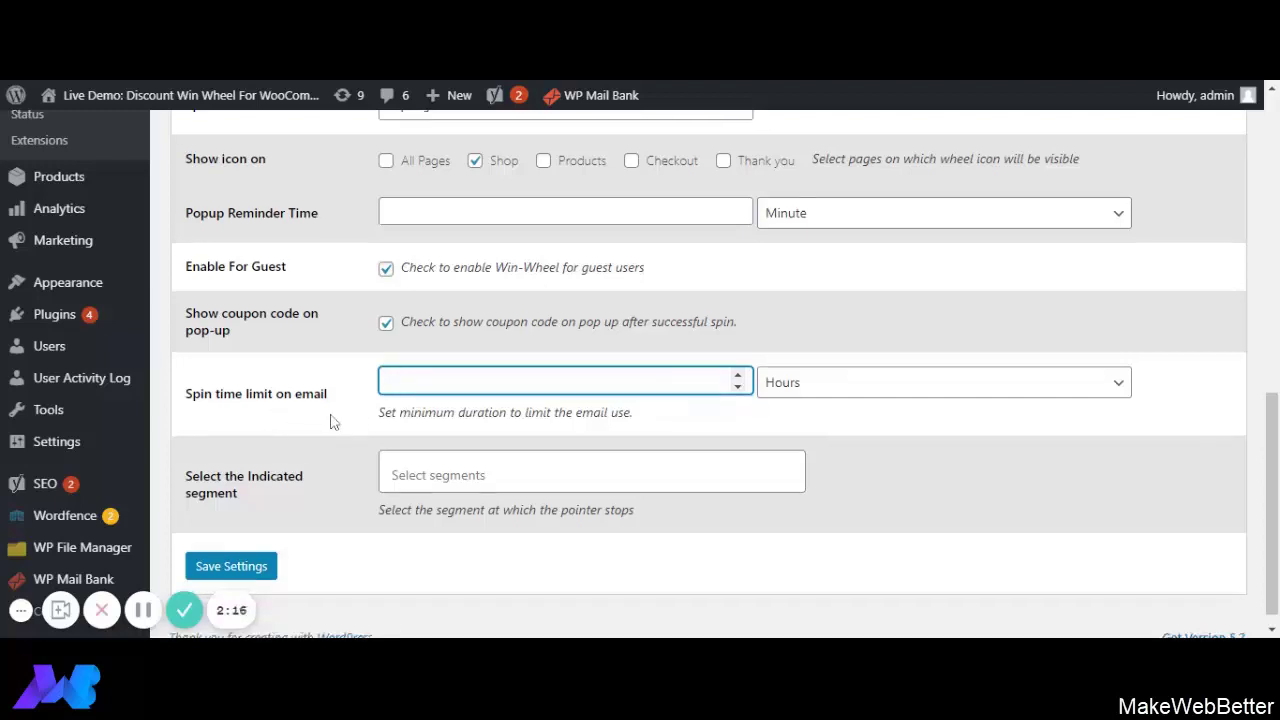
scroll(335, 430, down, 1)
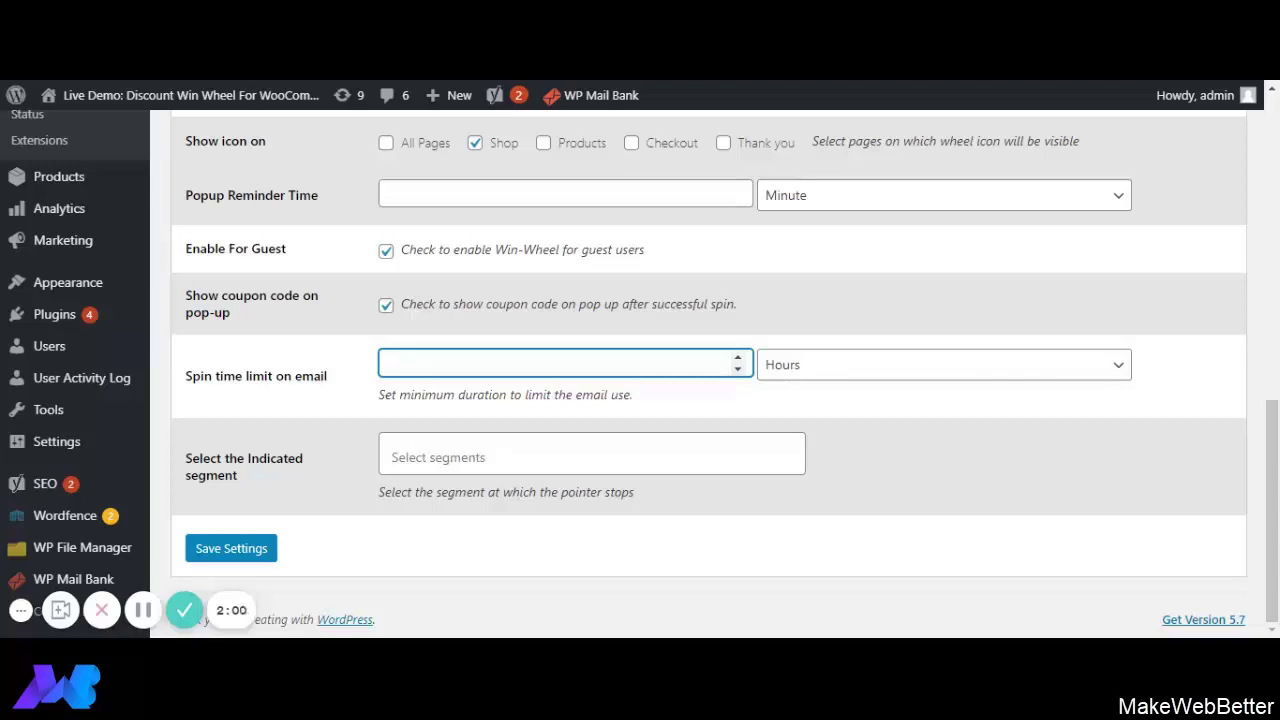
- Add Segment-3, Segment-4 and Segment-5 to the Select the Indicated segment field
click(430, 457)
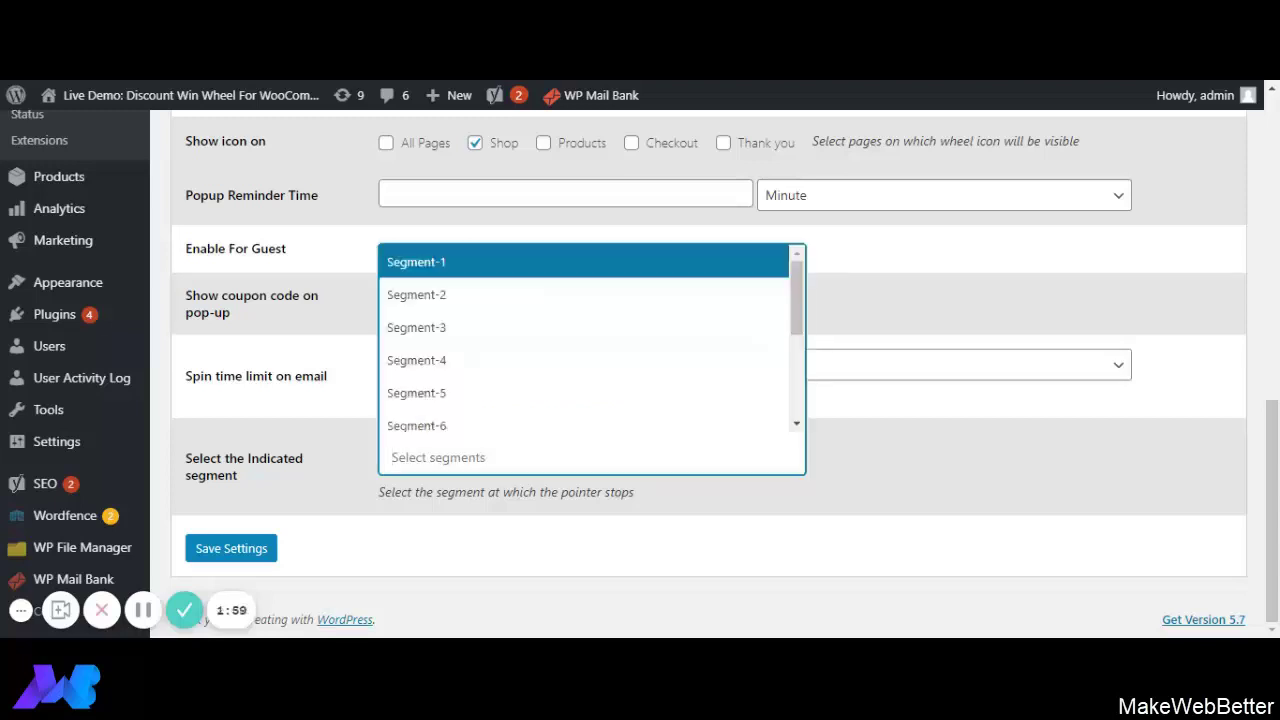
click(433, 330)
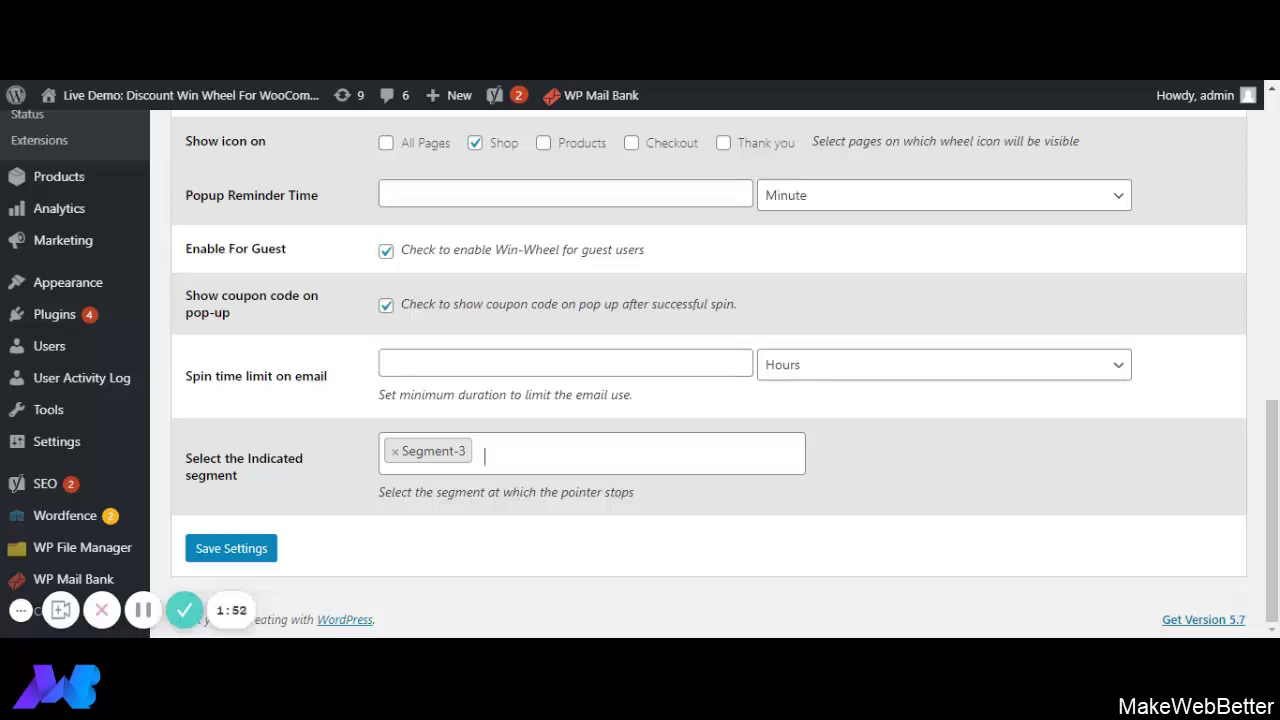
click(514, 452)
click(491, 380)
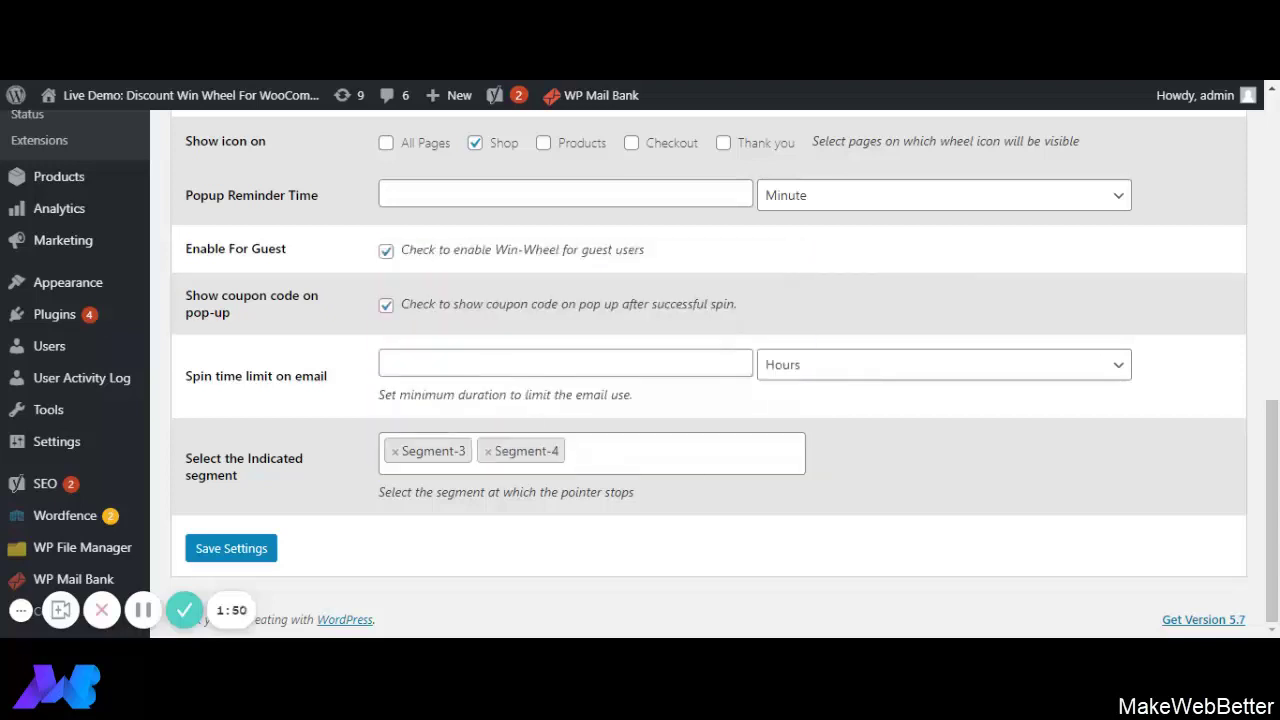
click(620, 452)
click(471, 397)
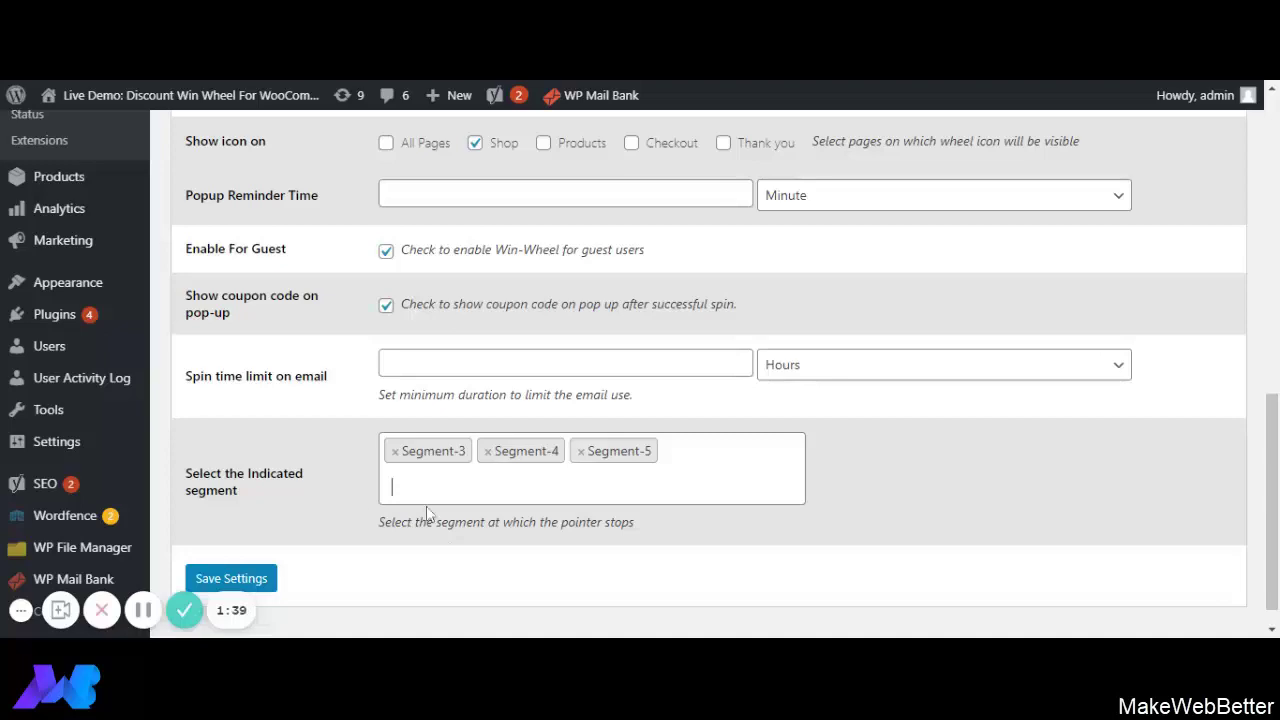
scroll(426, 513, down, 1)
scroll(560, 300, up, 5)
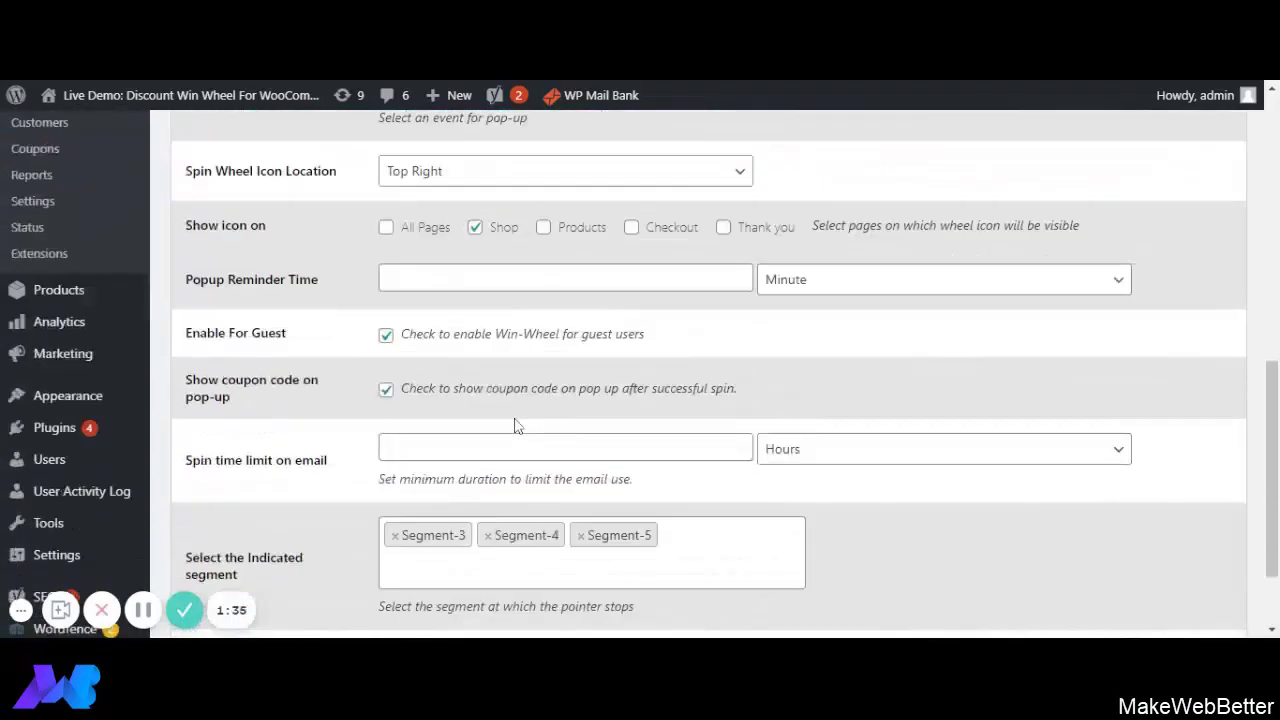
scroll(510, 430, down, 2)
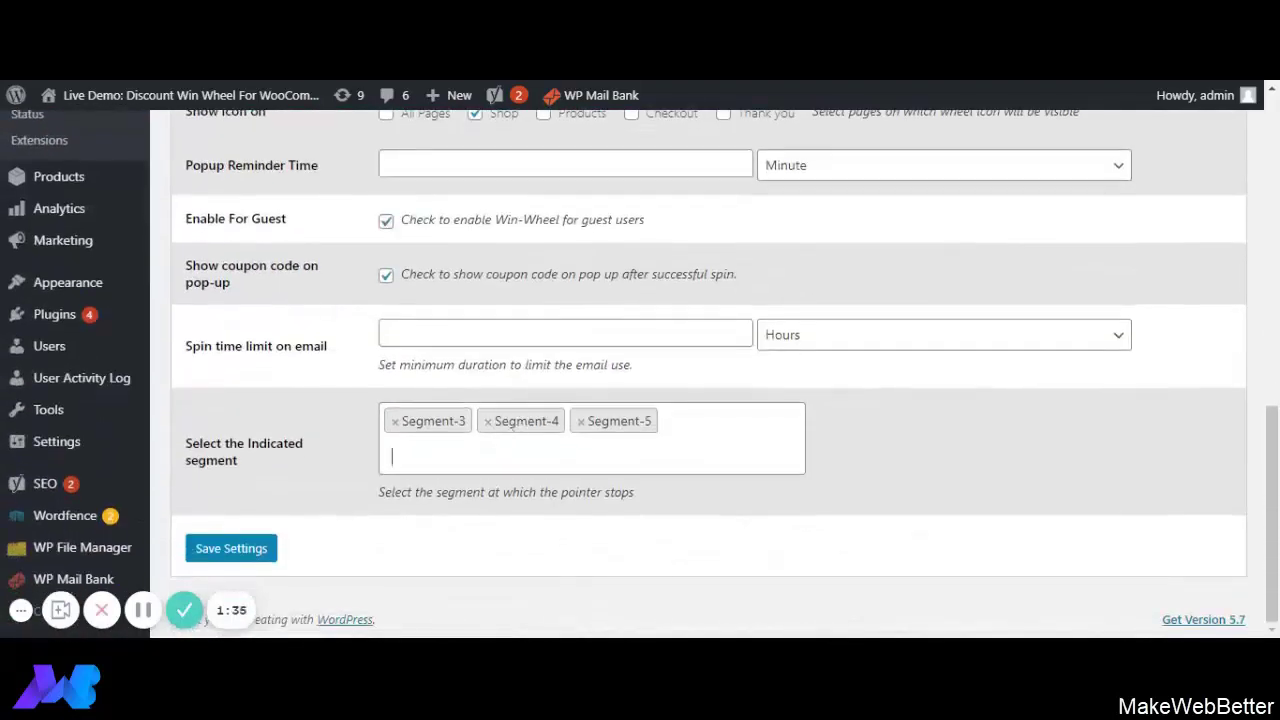
- Save the Discount Win-Wheel general settings with Save Settings
click(252, 558)
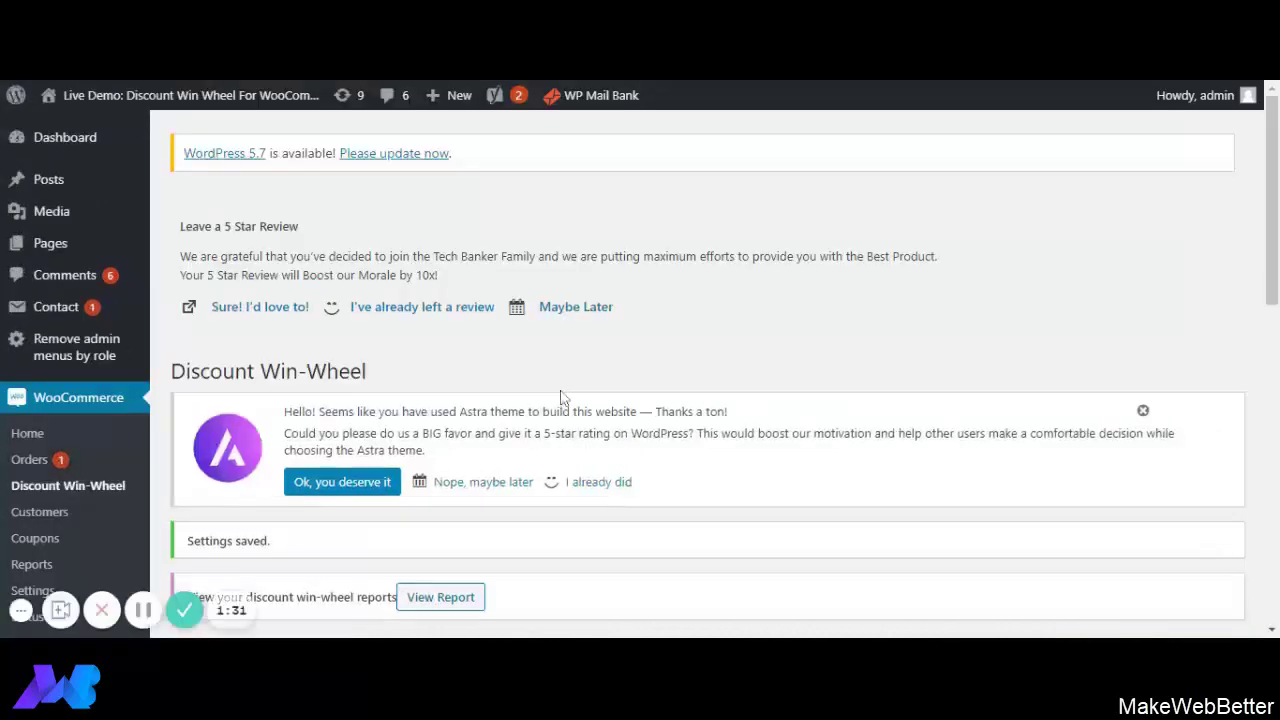
scroll(563, 400, down, 1)
scroll(498, 398, down, 3)
scroll(520, 396, down, 4)
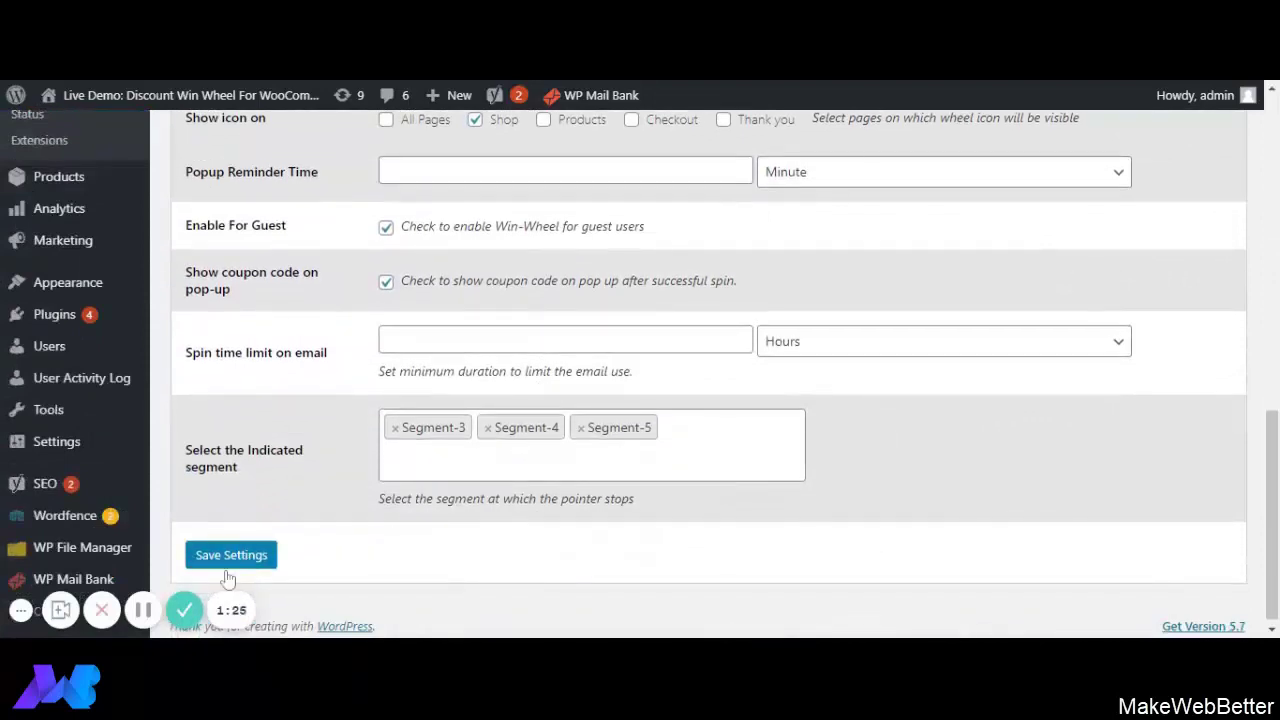
click(184, 609)
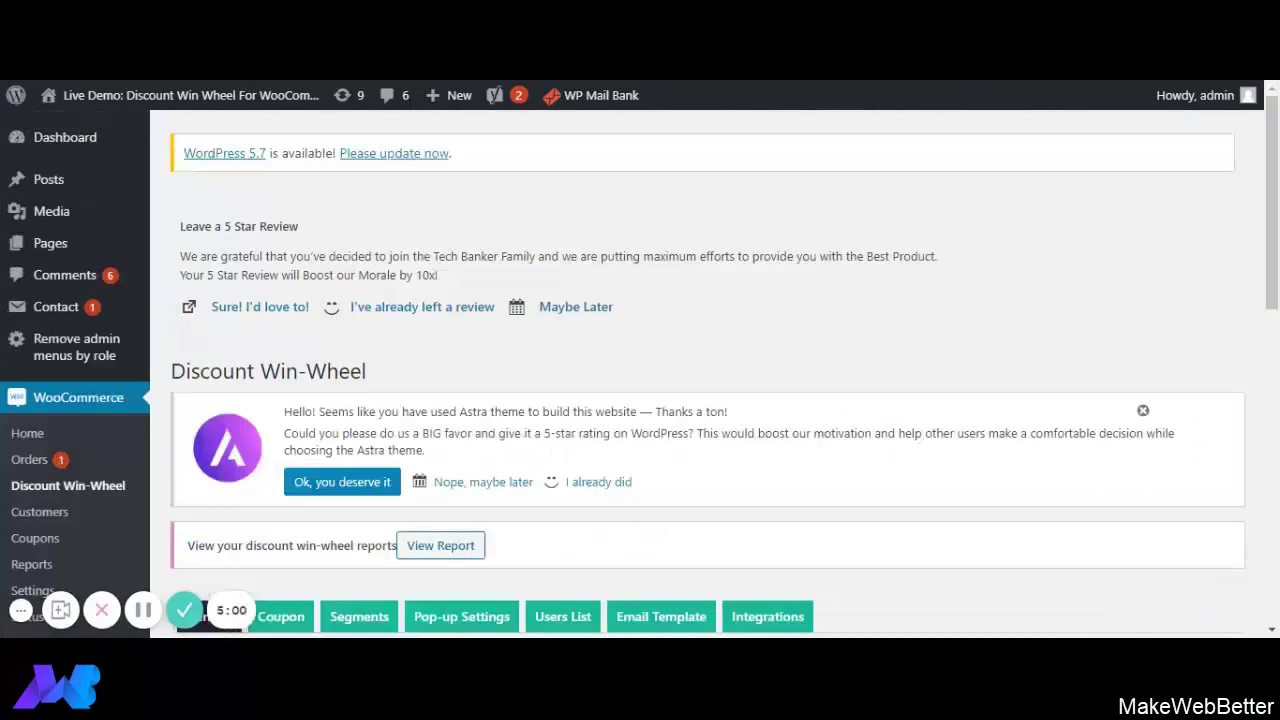